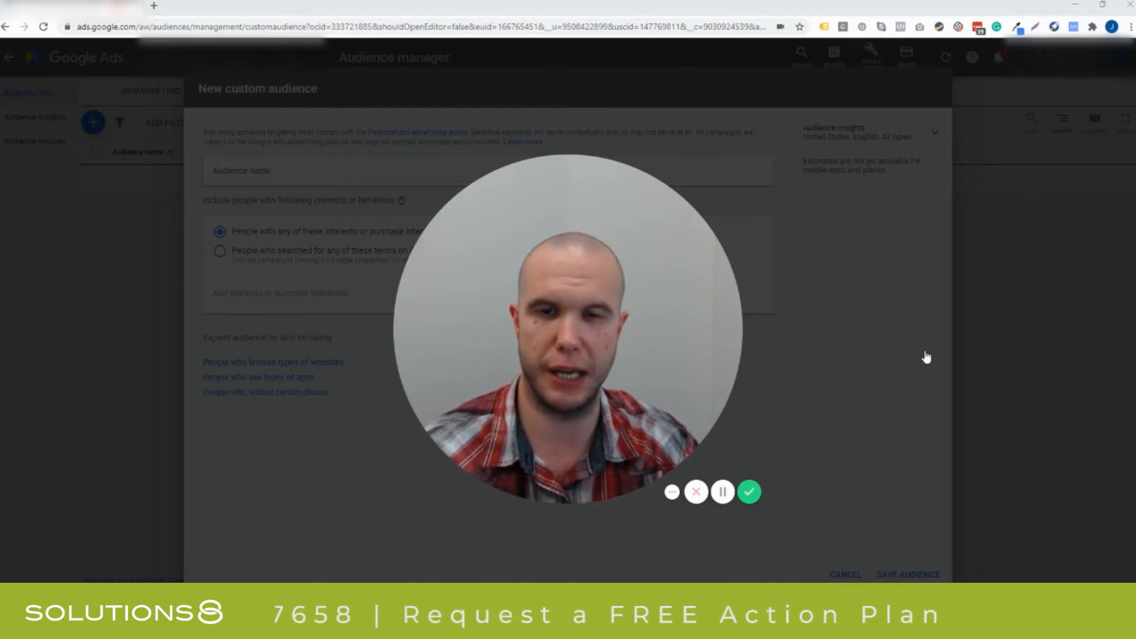
{"action": "left_click", "coordinate": [556, 490]}
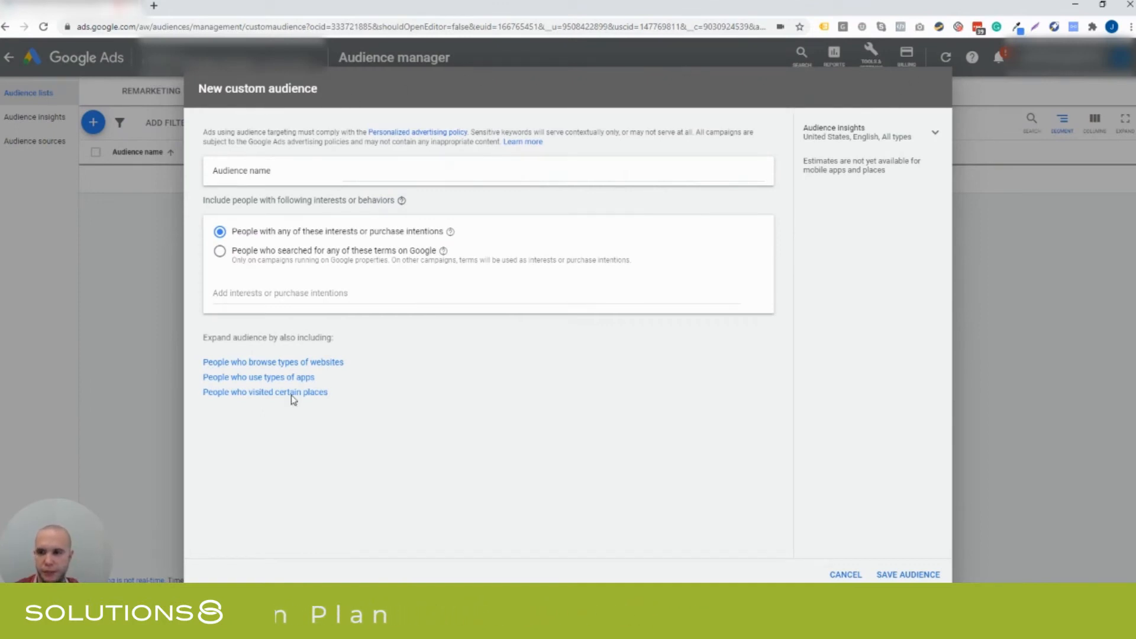
Discard the open custom audience draft and start a new custom audience
{"action": "left_click", "coordinate": [845, 574]}
{"action": "left_click", "coordinate": [872, 66]}
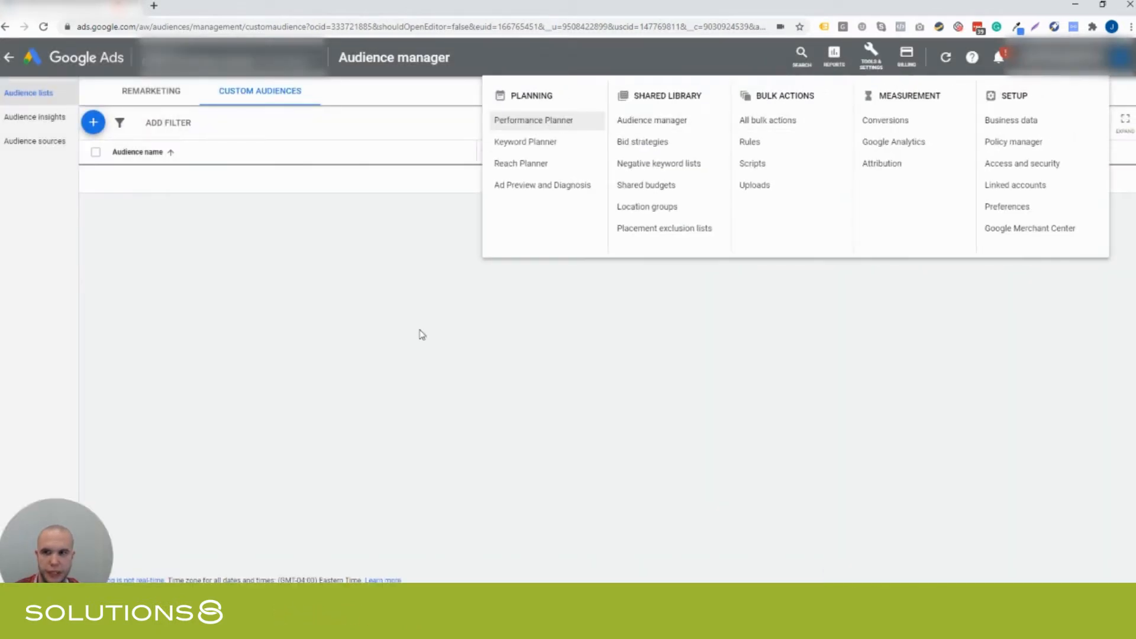
{"action": "left_click", "coordinate": [420, 331]}
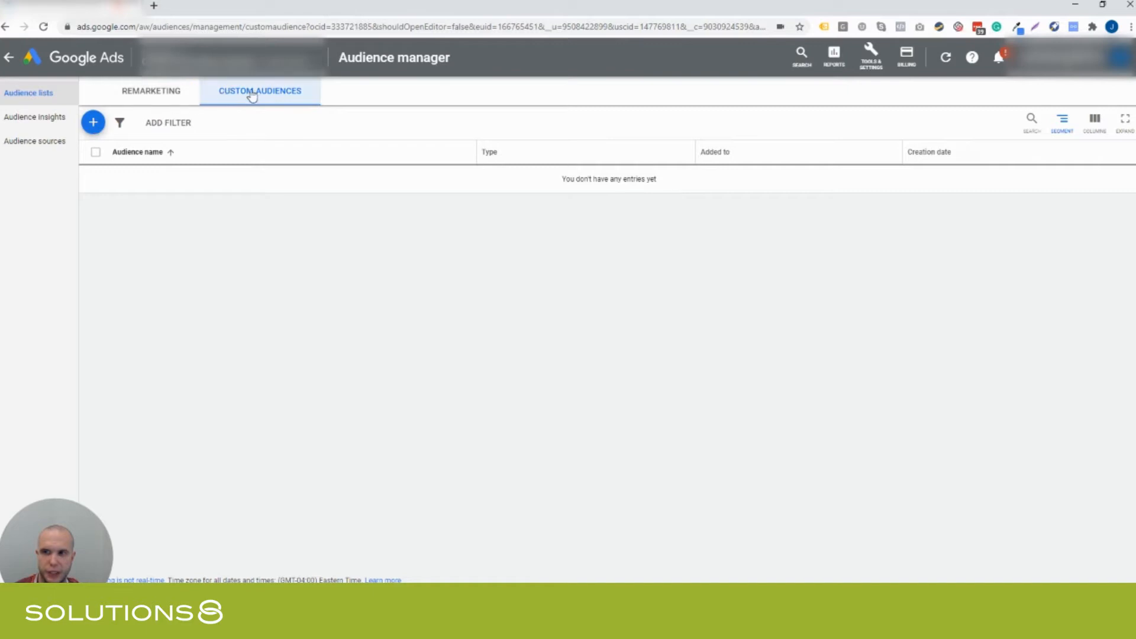
{"action": "left_click", "coordinate": [94, 124]}
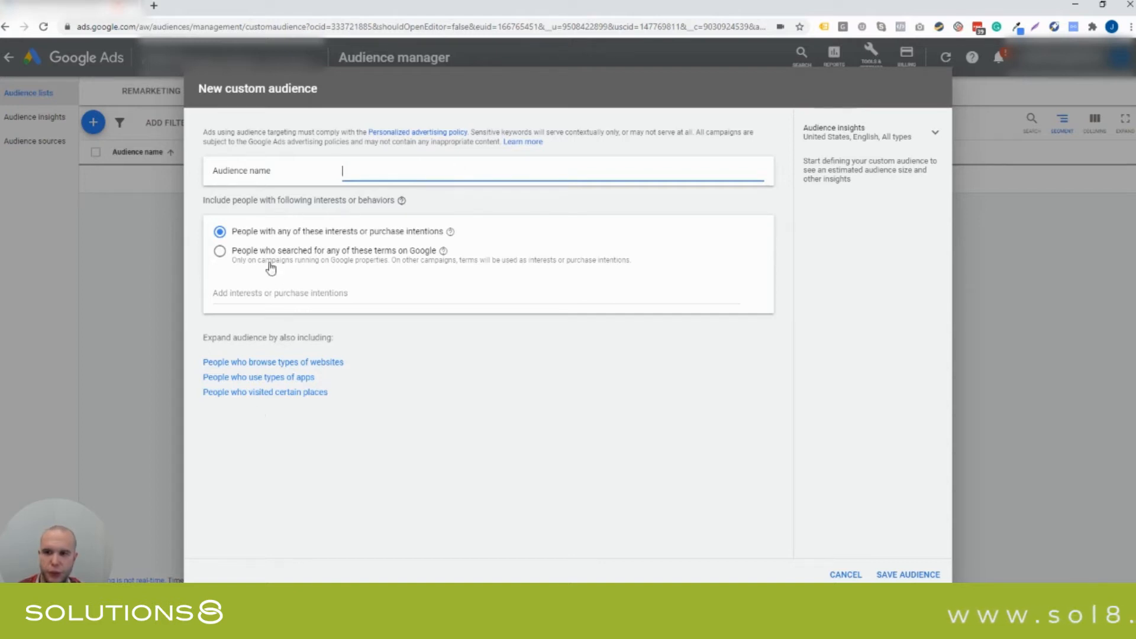
Expand the audience with sections for people who browse similar websites, use similar apps and visited certain places
{"action": "left_click", "coordinate": [277, 368]}
{"action": "left_click", "coordinate": [289, 438]}
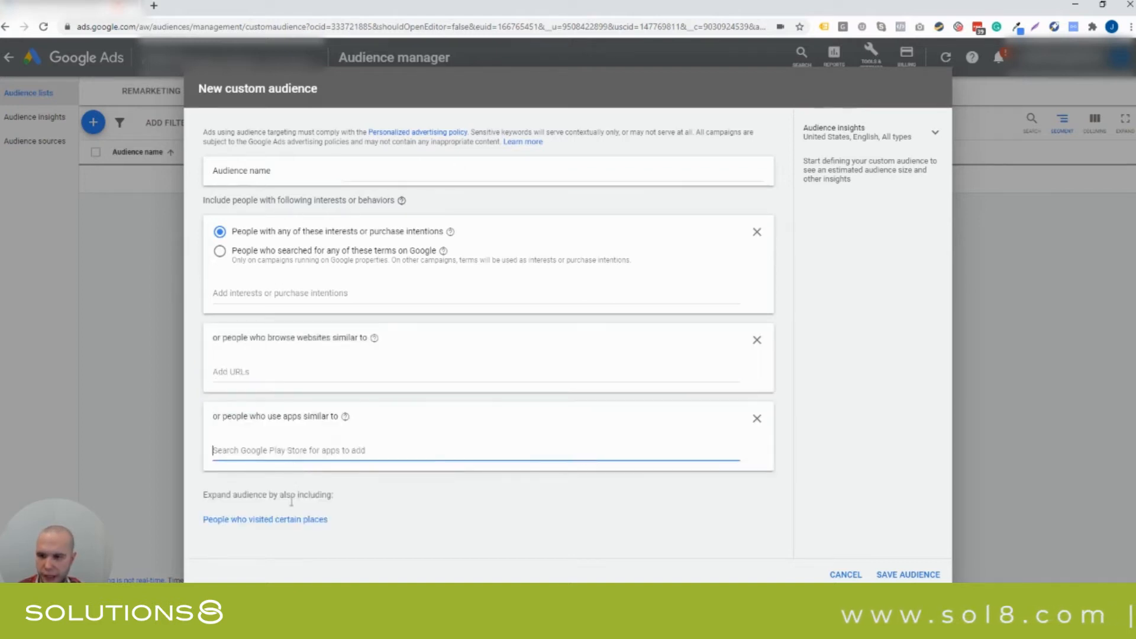
{"action": "left_click", "coordinate": [293, 516]}
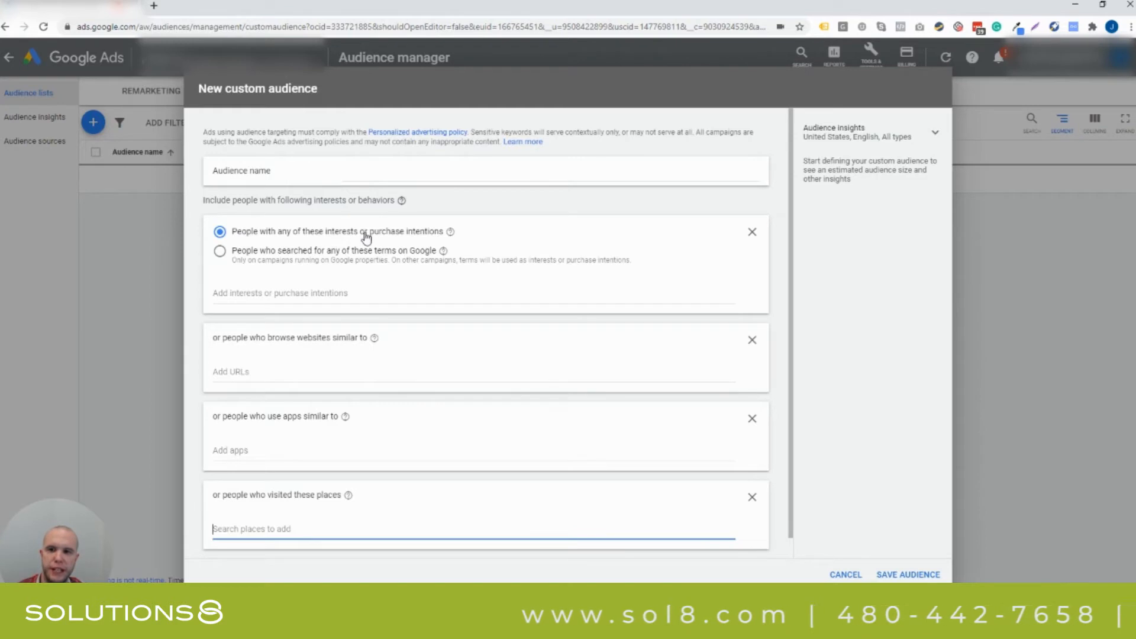
Add "womens red shoes" as an interest or purchase intention of the audience
{"action": "left_click", "coordinate": [389, 292]}
{"action": "type", "text": "womens red shoes"}
{"action": "key", "text": "Return"}
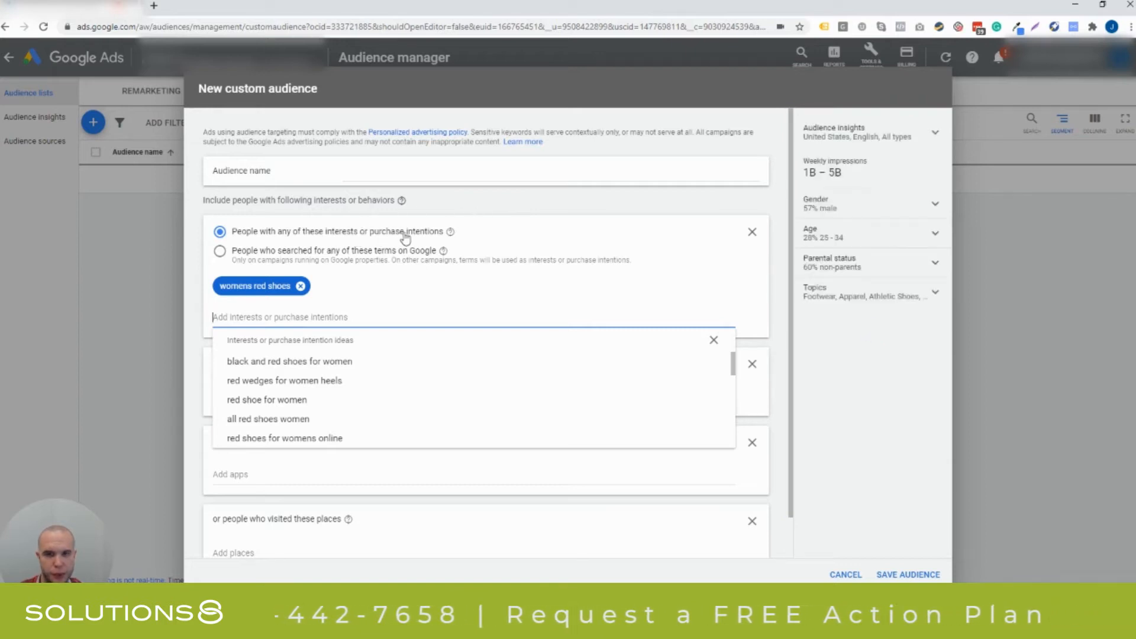
Examine the audience insights for gender, age, parental status and topics
{"action": "left_click", "coordinate": [831, 210]}
{"action": "mouse_move", "coordinate": [874, 236]}
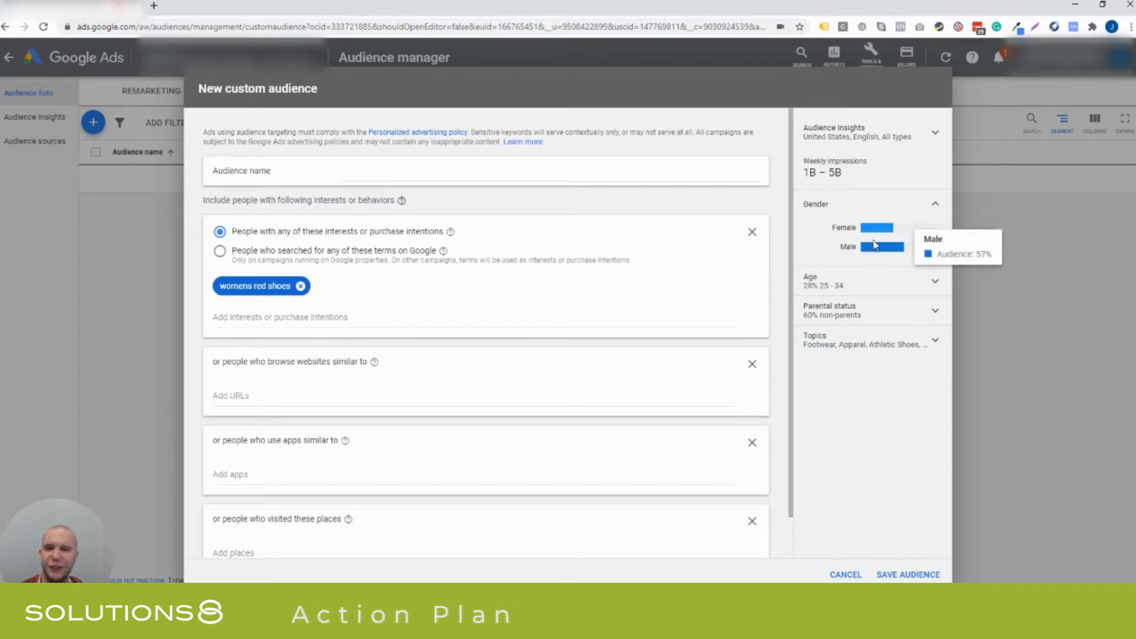
{"action": "mouse_move", "coordinate": [874, 255]}
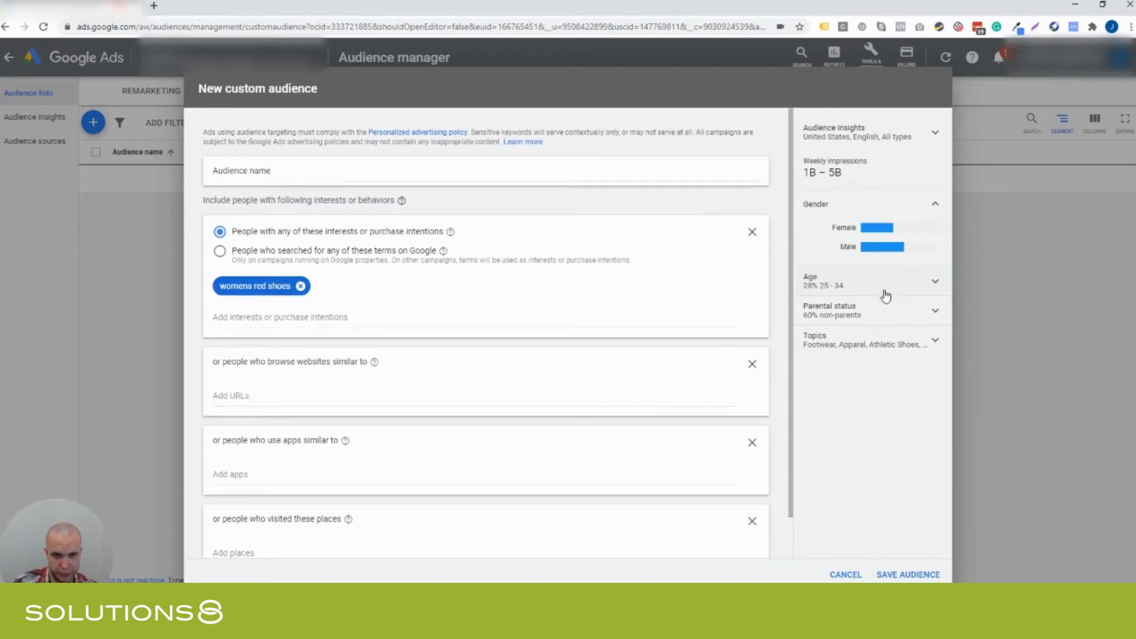
{"action": "left_click", "coordinate": [852, 289]}
{"action": "left_click", "coordinate": [844, 450]}
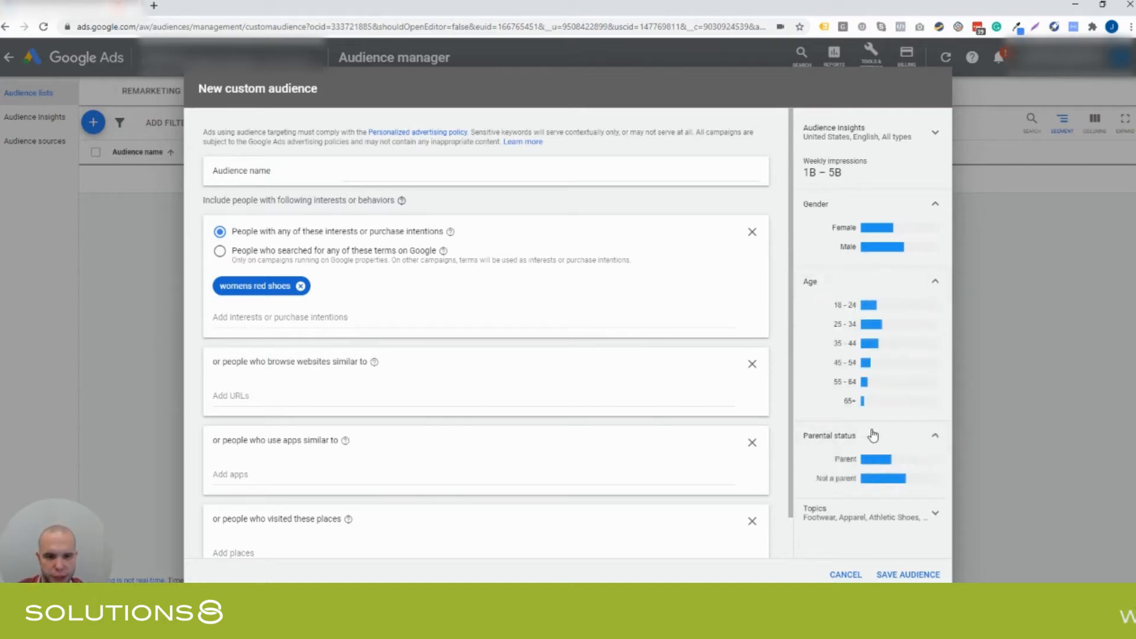
{"action": "left_click", "coordinate": [852, 519]}
{"action": "scroll", "coordinate": [867, 474], "scroll_direction": "down", "scroll_amount": 1}
{"action": "scroll", "coordinate": [891, 500], "scroll_direction": "up", "scroll_amount": 1}
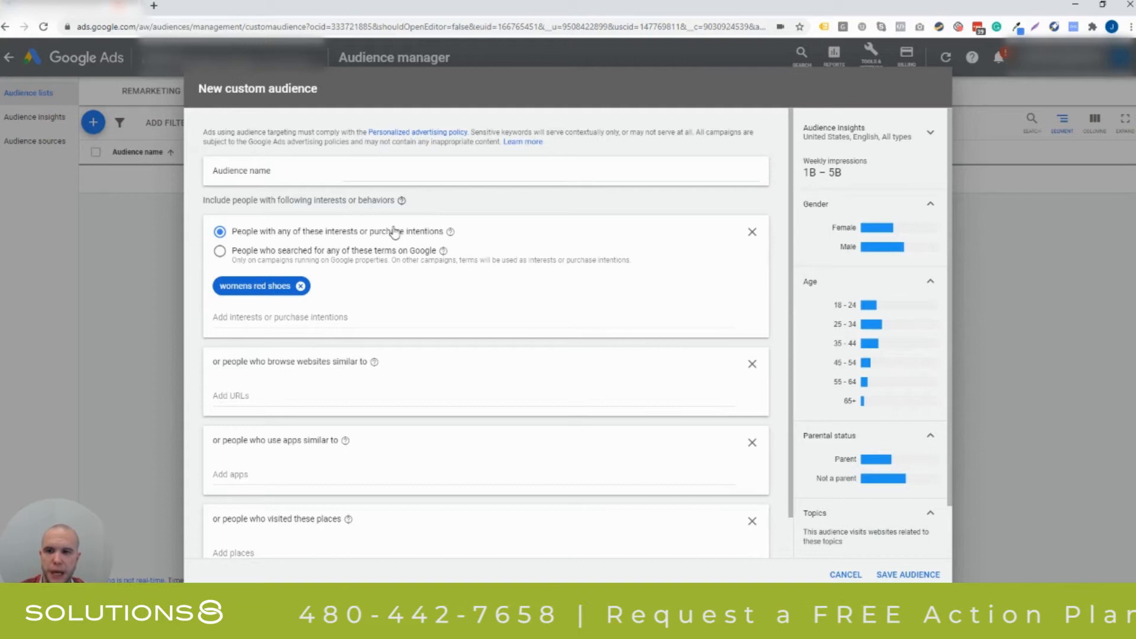
Remove the "womens red shoes" interest and switch the section to people who searched for terms on Google
{"action": "left_click", "coordinate": [300, 286]}
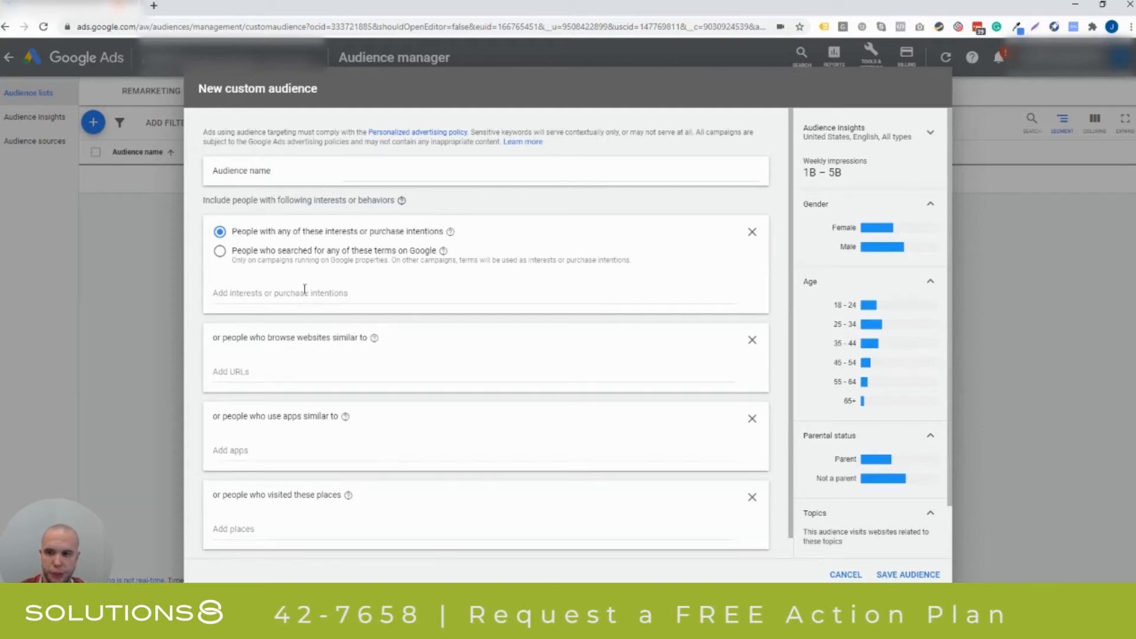
{"action": "left_click", "coordinate": [299, 255]}
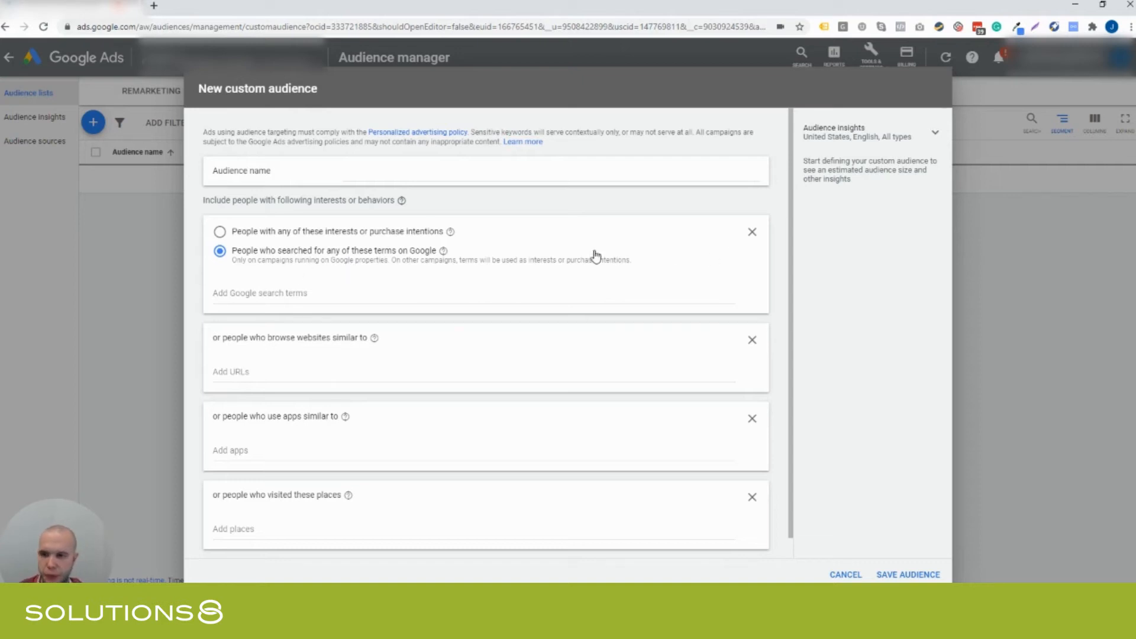
Remove the search terms section and add discounttire.com to the websites the audience browses
{"action": "left_click", "coordinate": [752, 231]}
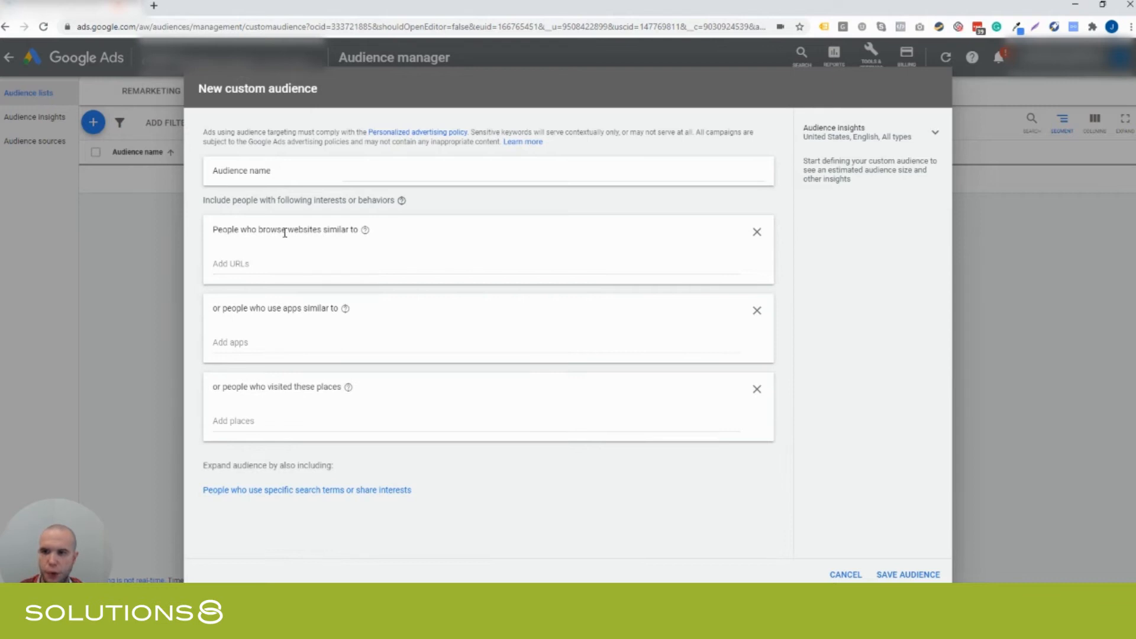
{"action": "left_click", "coordinate": [358, 264]}
{"action": "type", "text": "discounttire.com"}
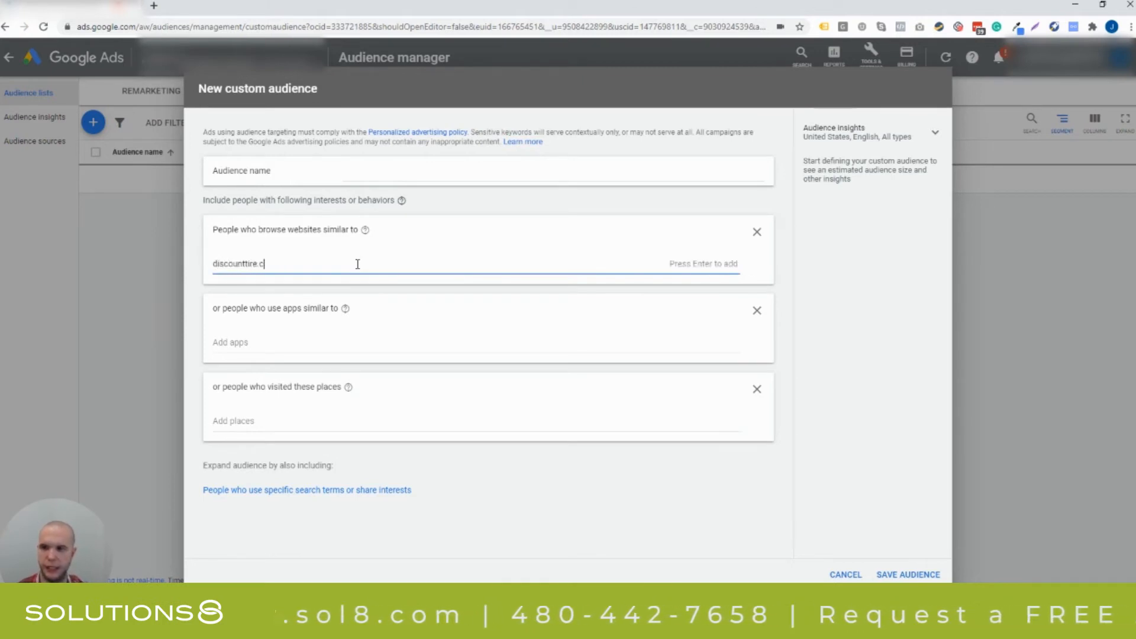
{"action": "key", "text": "Return"}
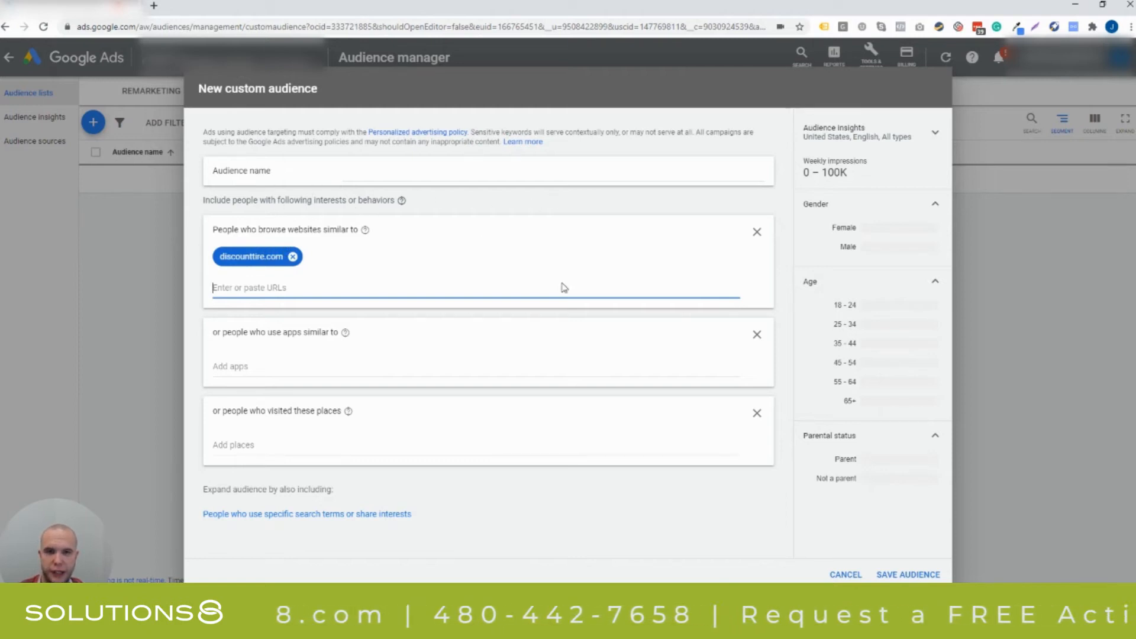
Restore the search terms section, add discounttire.com as a Google search term and check the gender and age insights
{"action": "left_click", "coordinate": [397, 514]}
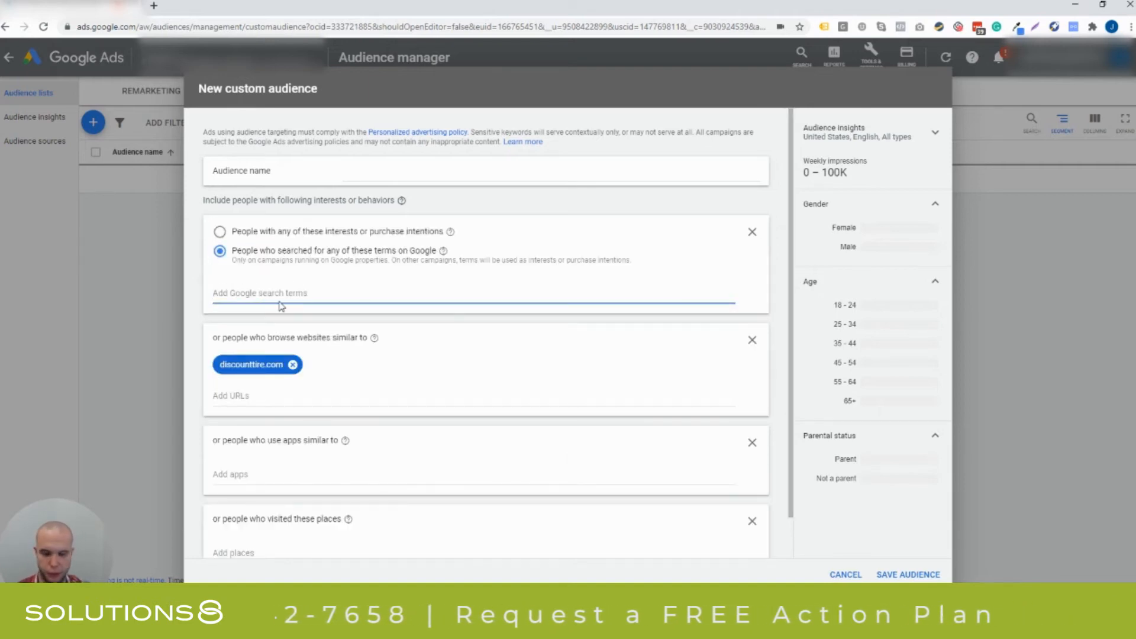
{"action": "type", "text": "di"}
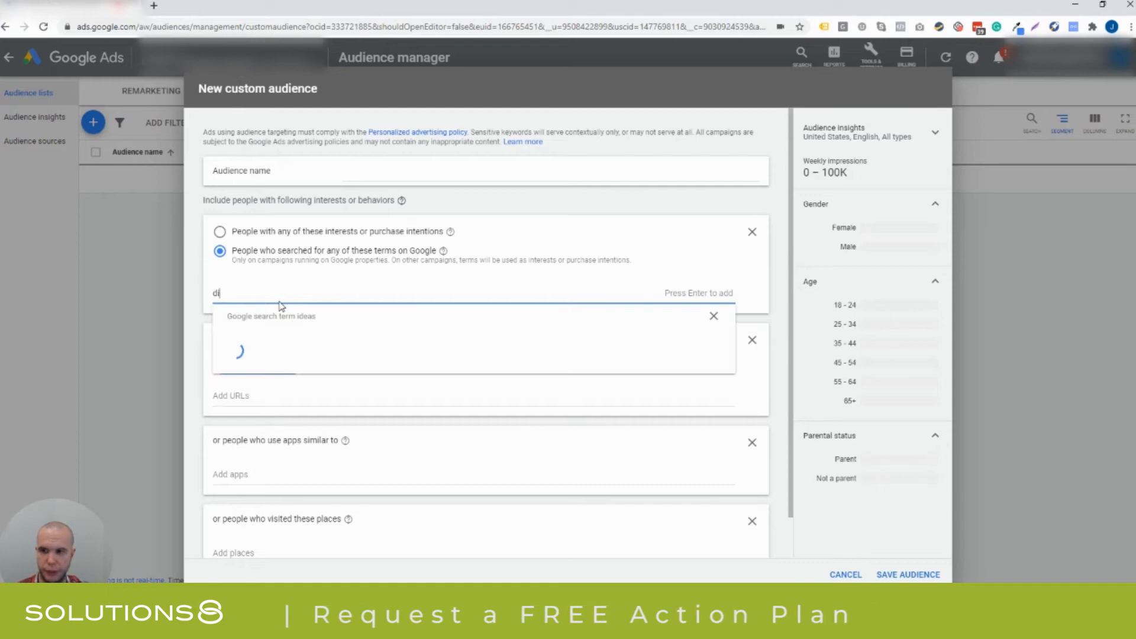
{"action": "type", "text": "s"}
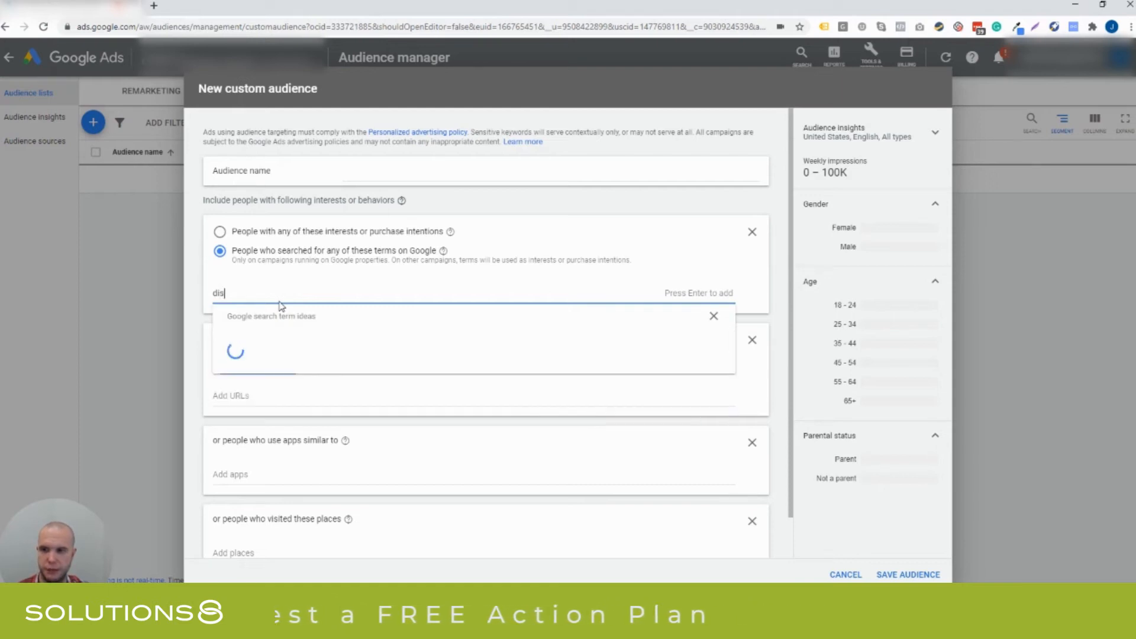
{"action": "type", "text": "counttire.com"}
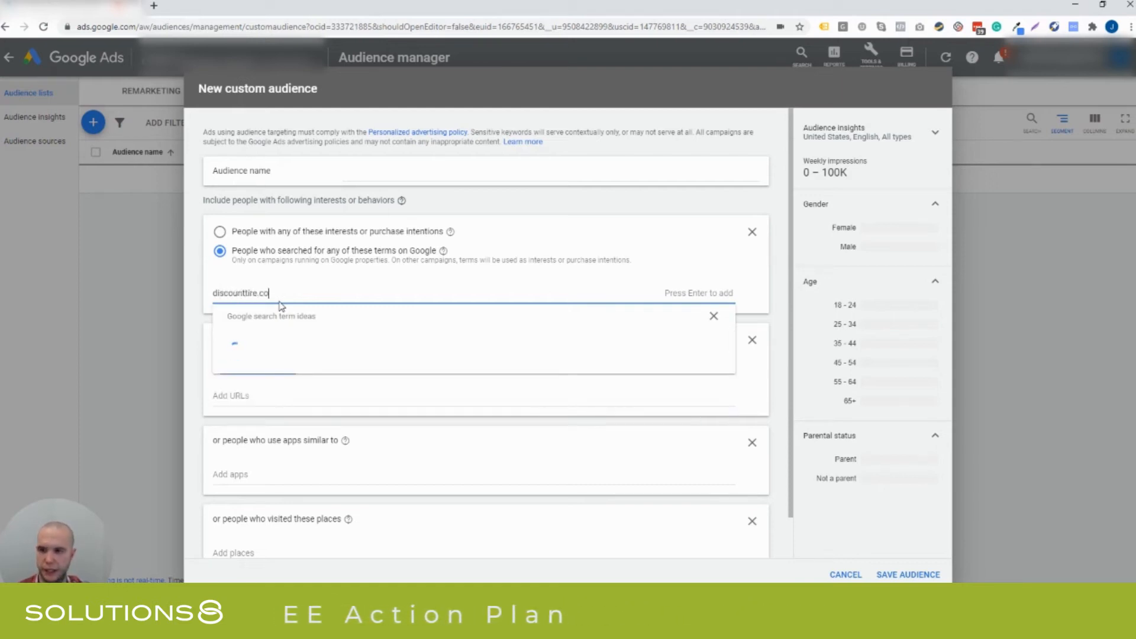
{"action": "key", "text": "Return"}
{"action": "left_click", "coordinate": [206, 300]}
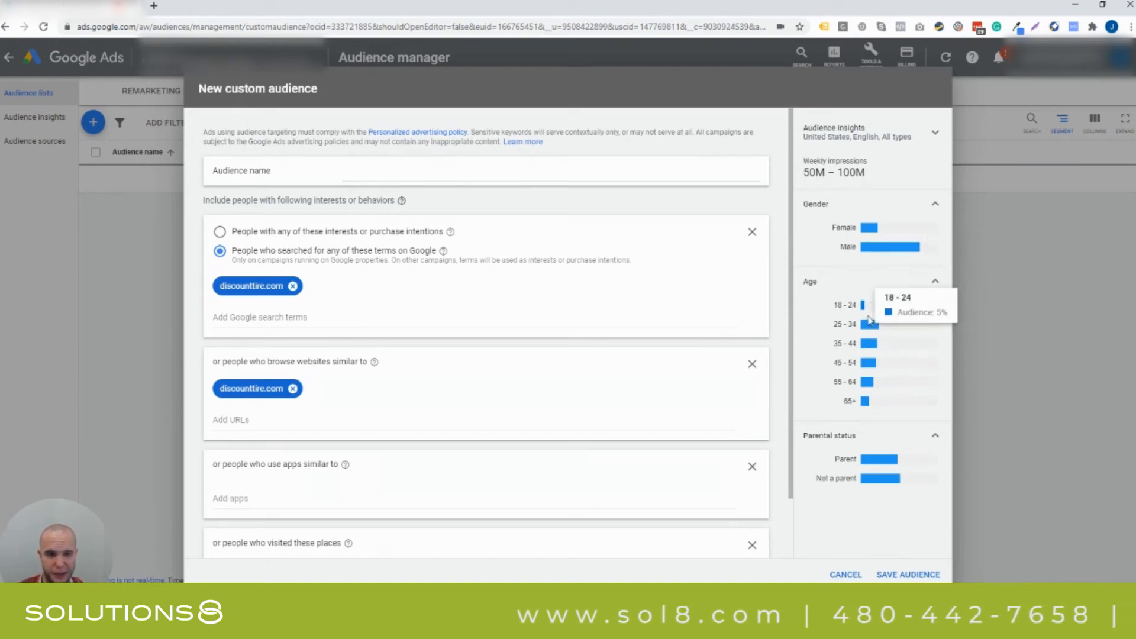
{"action": "mouse_move", "coordinate": [868, 246]}
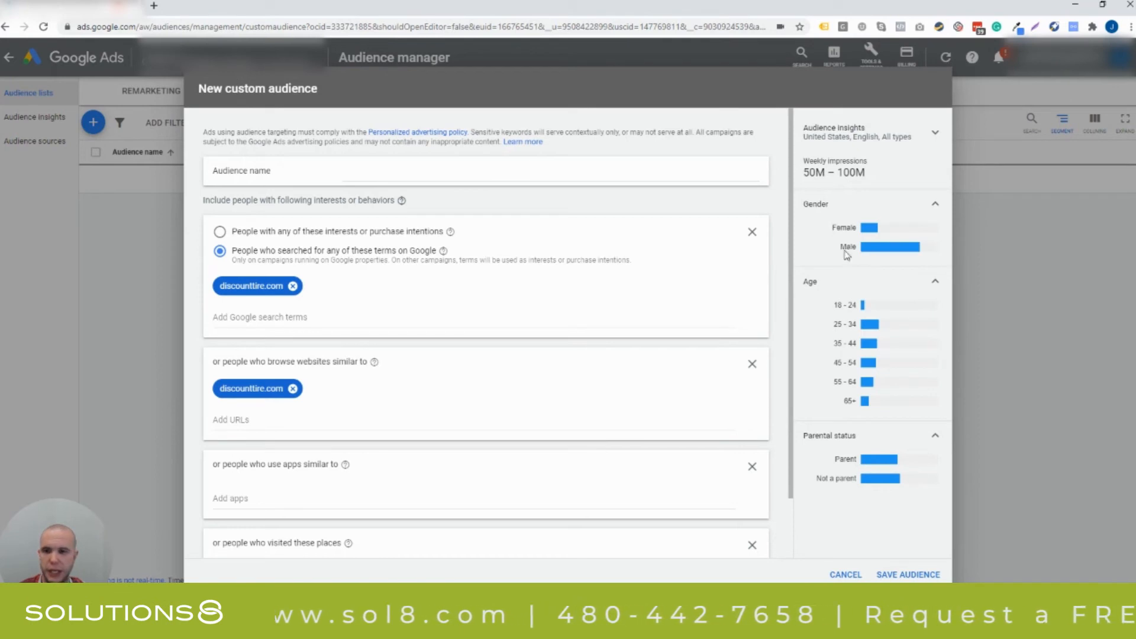
Clear both discounttire.com entries and remove the search terms and similar websites sections
{"action": "left_click", "coordinate": [293, 286]}
{"action": "left_click", "coordinate": [293, 363]}
{"action": "left_click", "coordinate": [749, 232]}
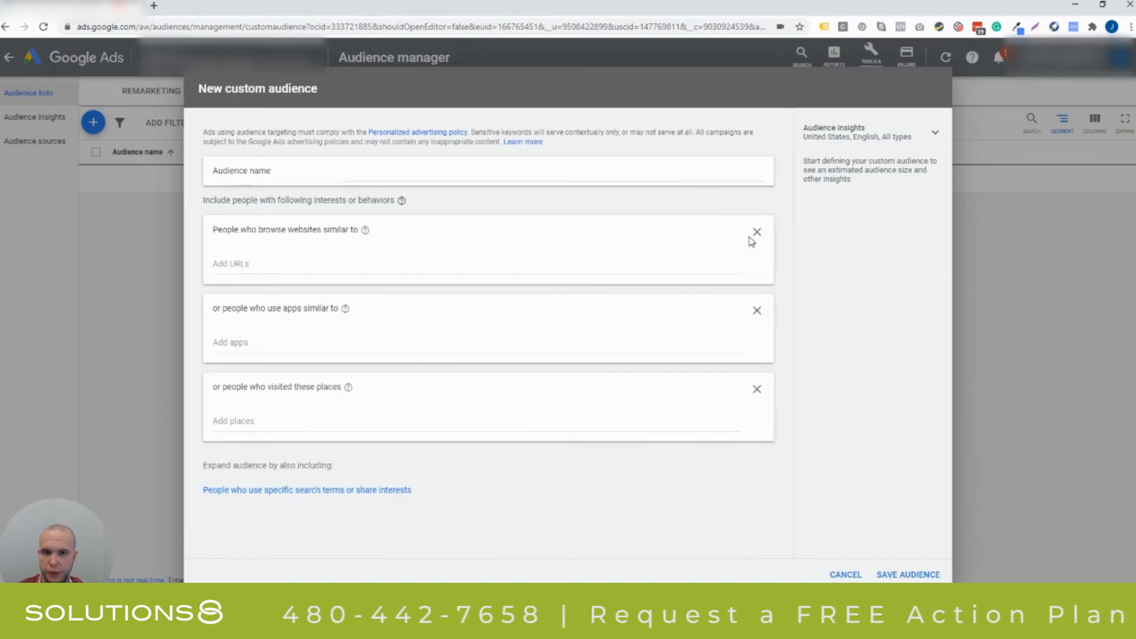
{"action": "left_click", "coordinate": [754, 232]}
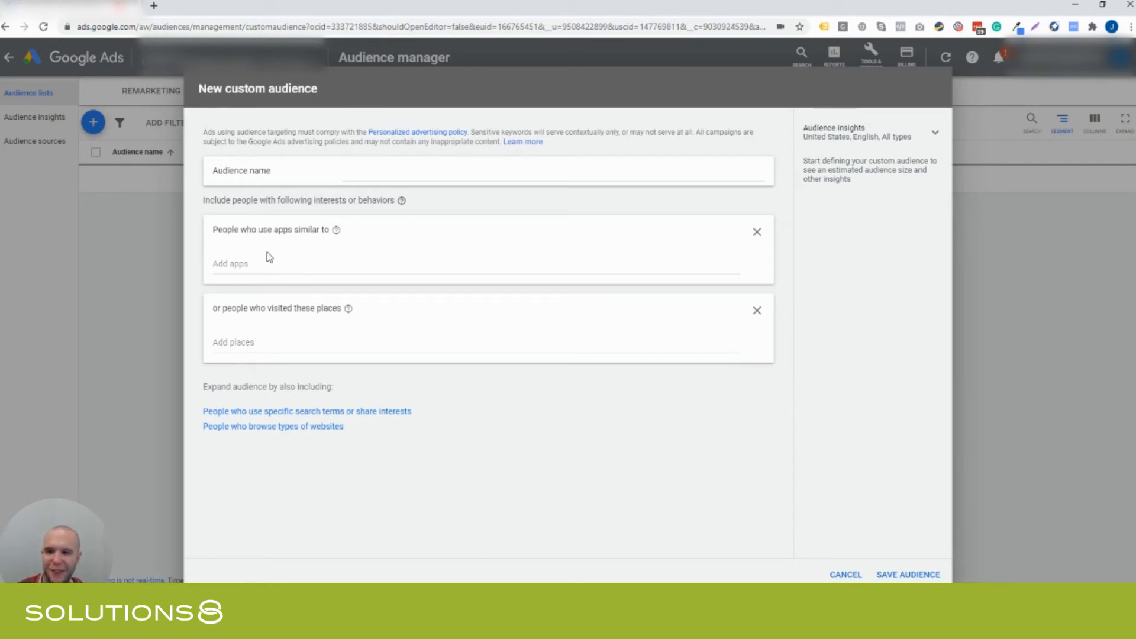
Search the apps for "weather" and add Weather & Clock Widget for Android to the audience
{"action": "left_click", "coordinate": [278, 264]}
{"action": "type", "text": "weather"}
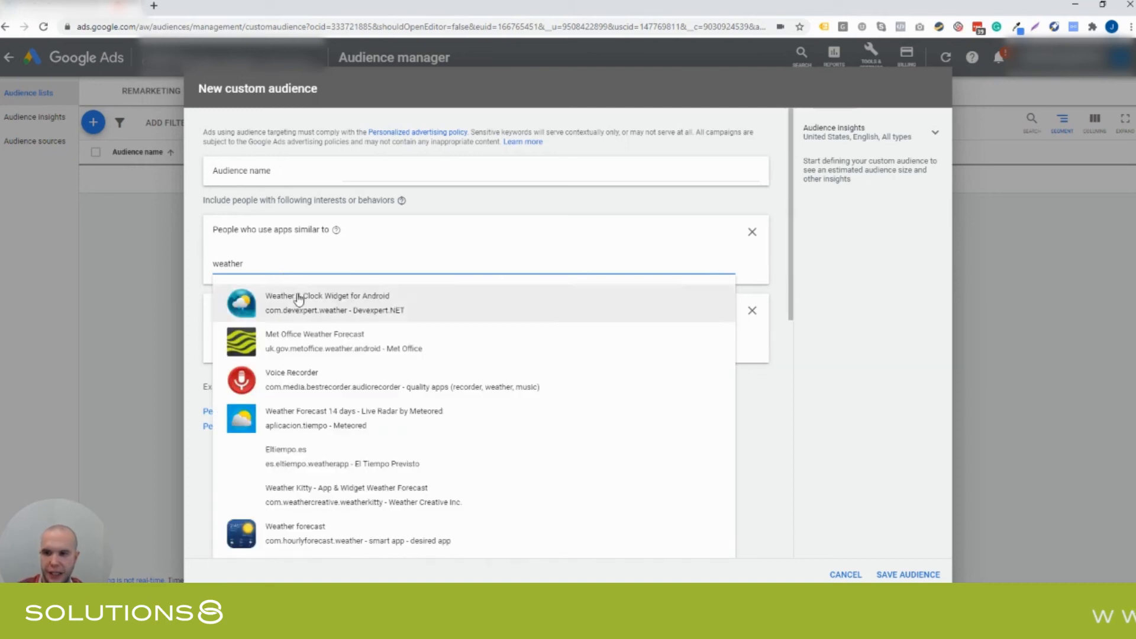
{"action": "scroll", "coordinate": [375, 348], "scroll_direction": "down", "scroll_amount": 3}
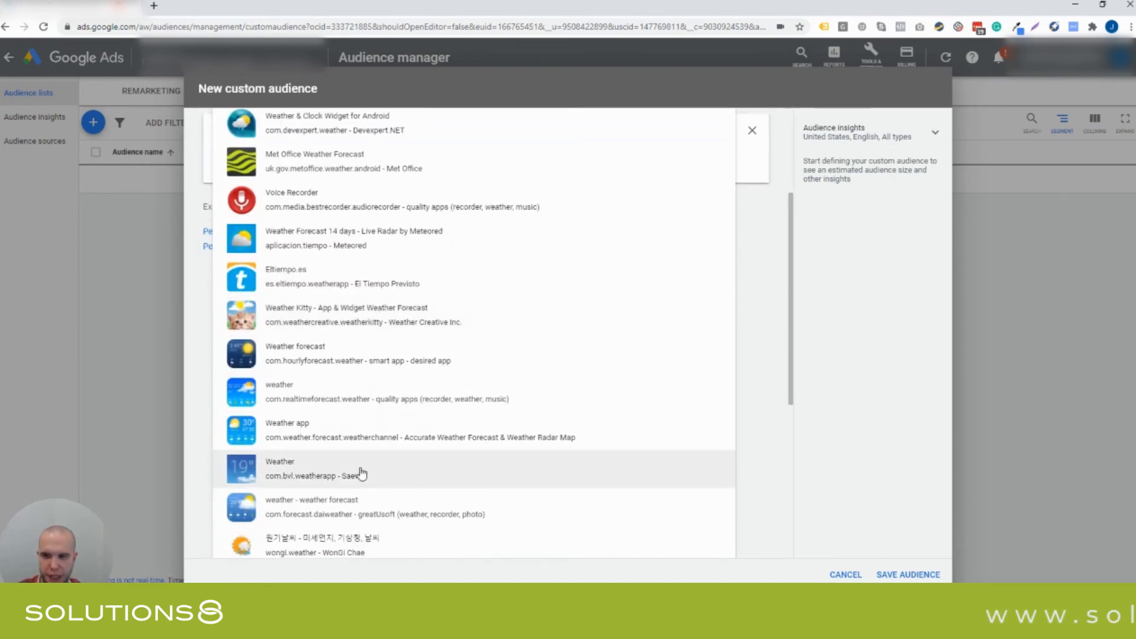
{"action": "scroll", "coordinate": [363, 381], "scroll_direction": "up", "scroll_amount": 2}
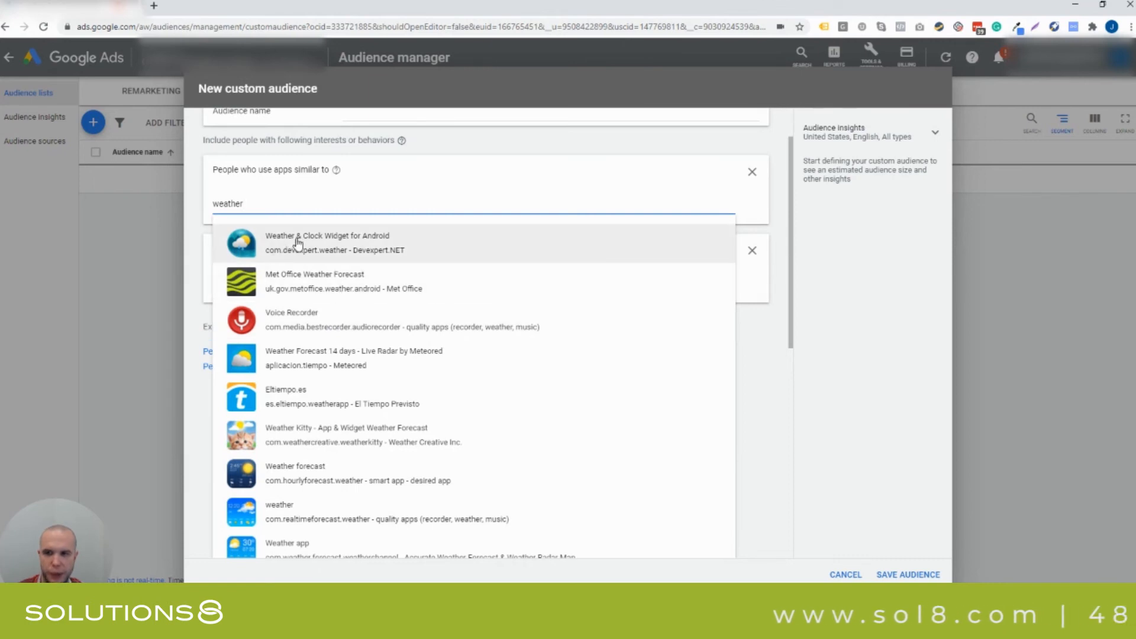
{"action": "left_click", "coordinate": [379, 244]}
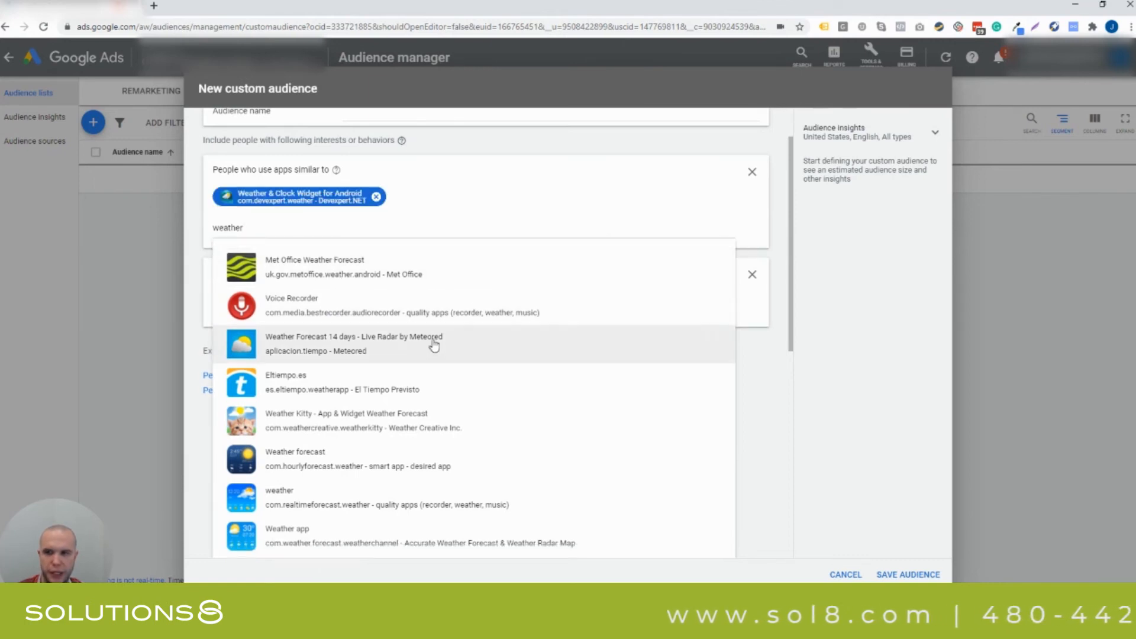
{"action": "left_click", "coordinate": [505, 187]}
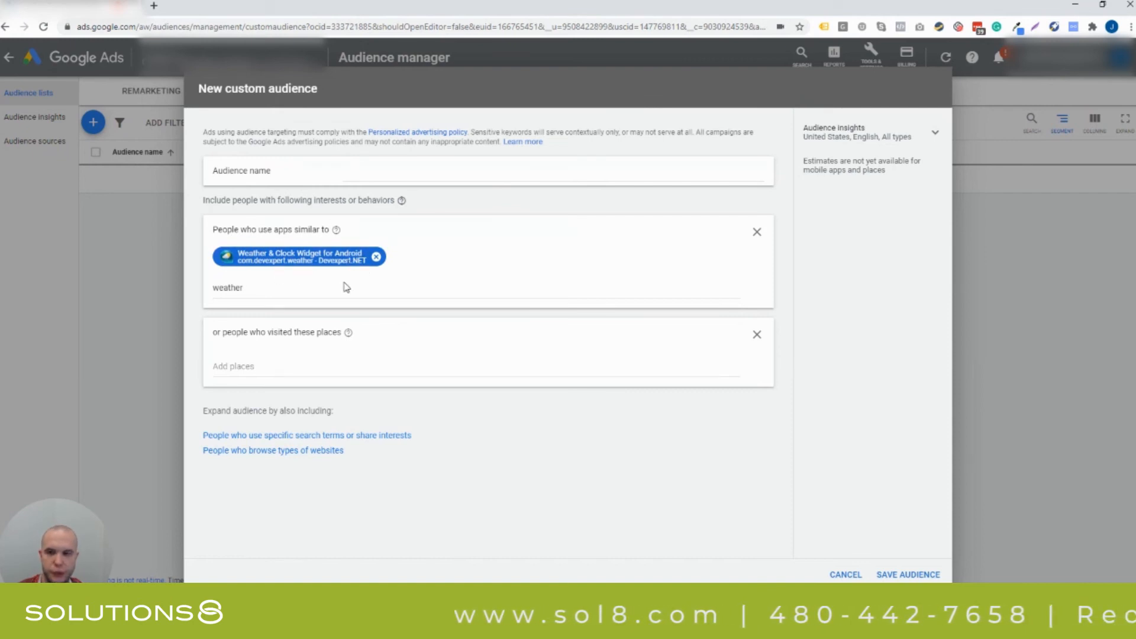
Remove the Weather & Clock Widget app and clear the app search text
{"action": "left_click", "coordinate": [376, 256]}
{"action": "double_click", "coordinate": [260, 264]}
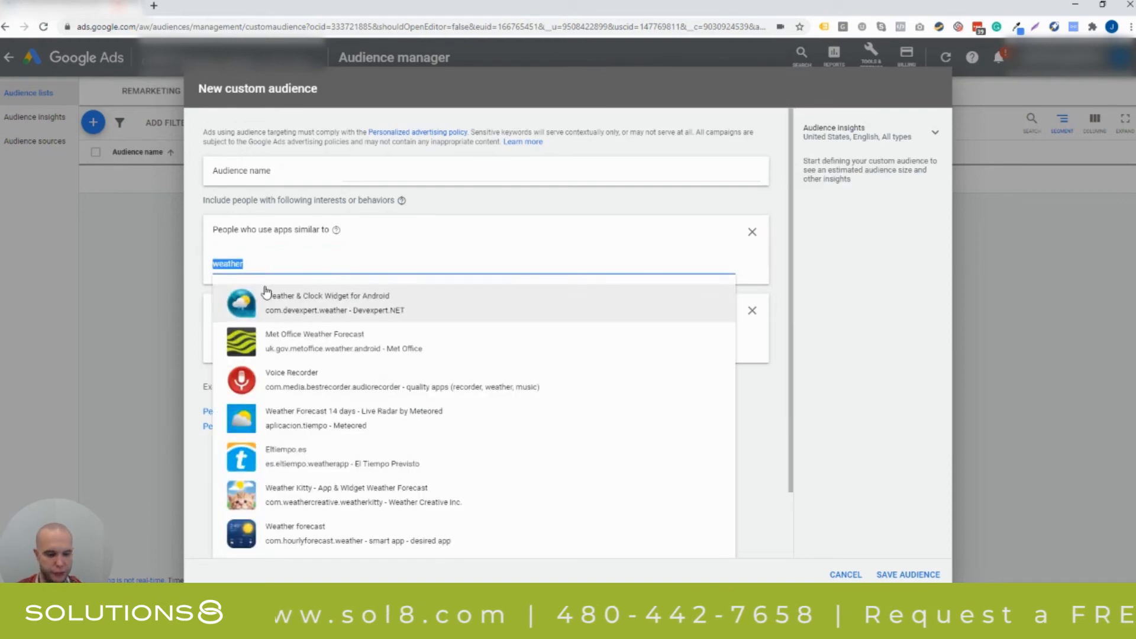
{"action": "key", "text": "BackSpace"}
{"action": "left_click", "coordinate": [786, 230]}
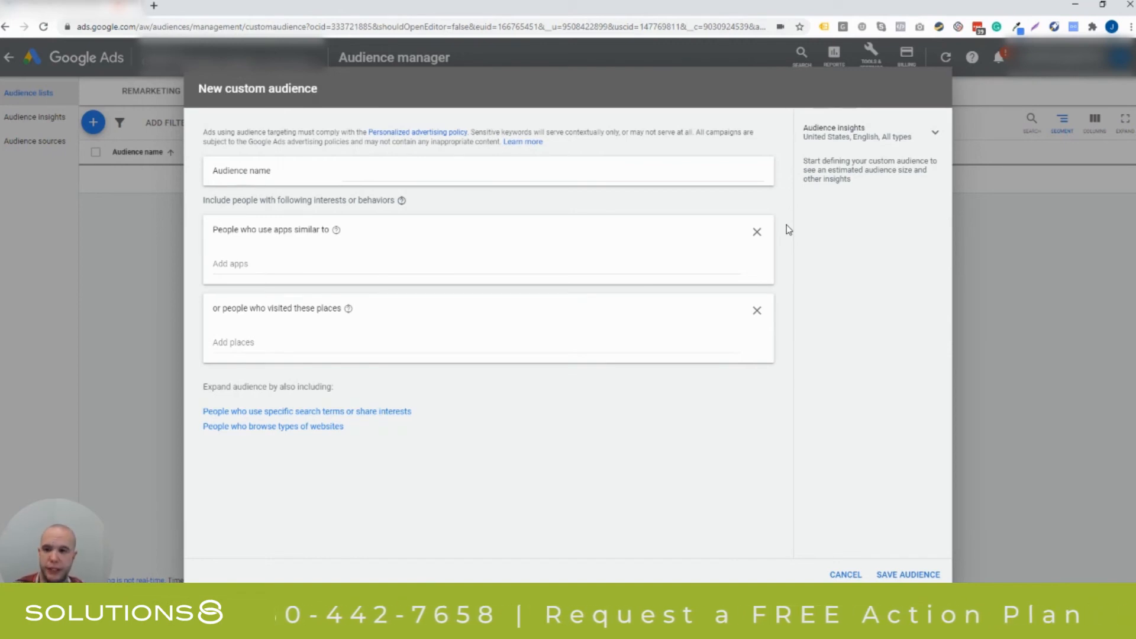
Search the visited places for "event" and add Performing Arts Theaters to the audience
{"action": "left_click", "coordinate": [331, 346]}
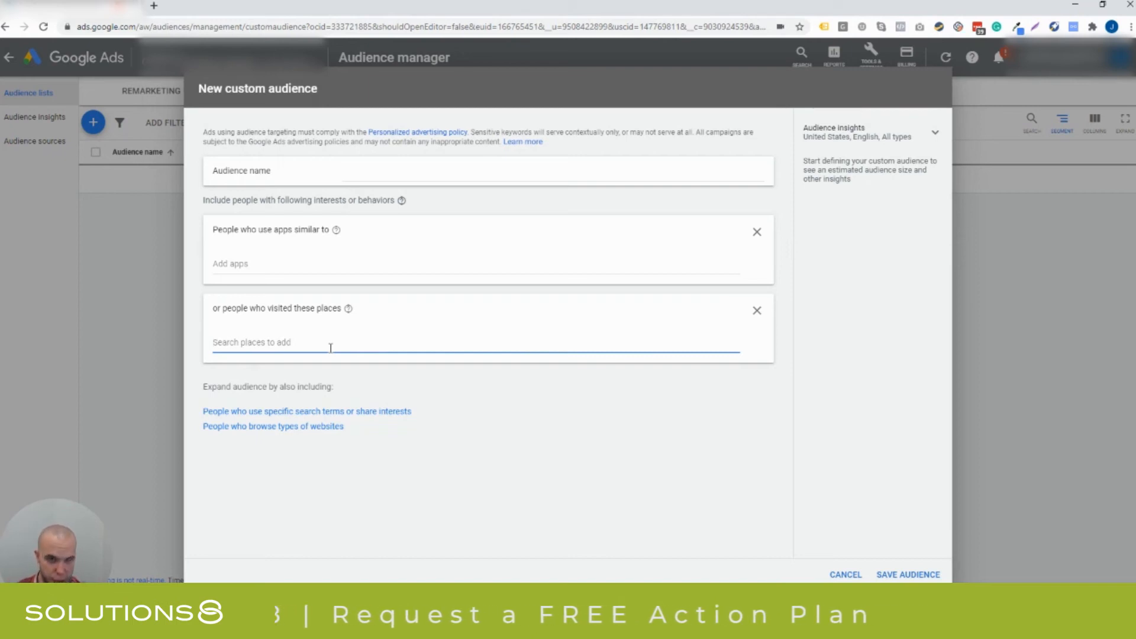
{"action": "type", "text": "event"}
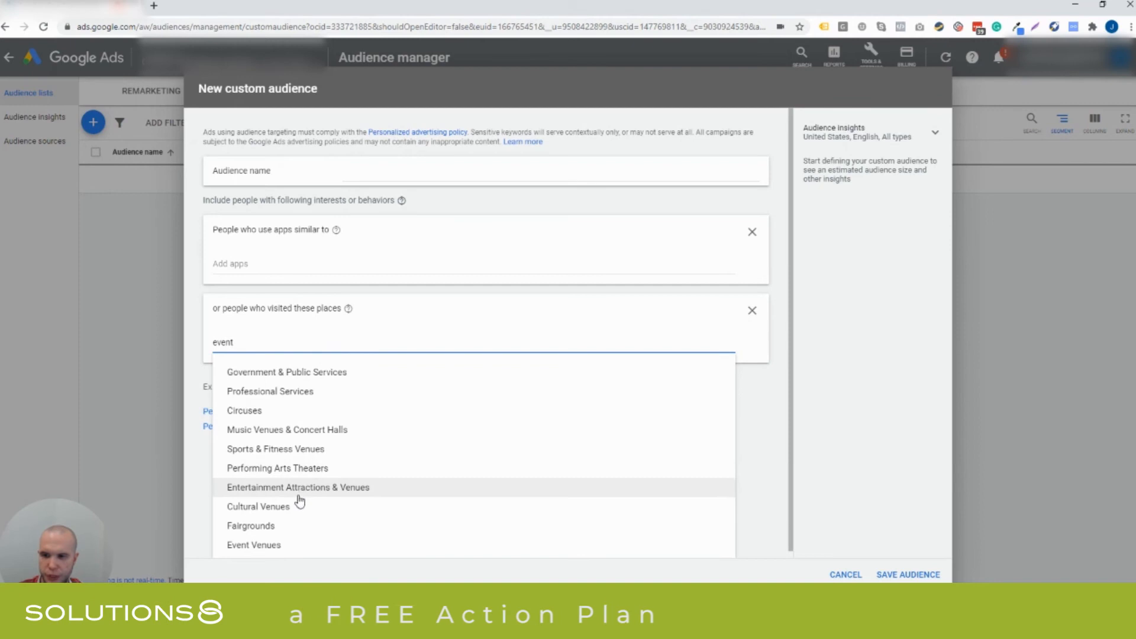
{"action": "left_click", "coordinate": [319, 462]}
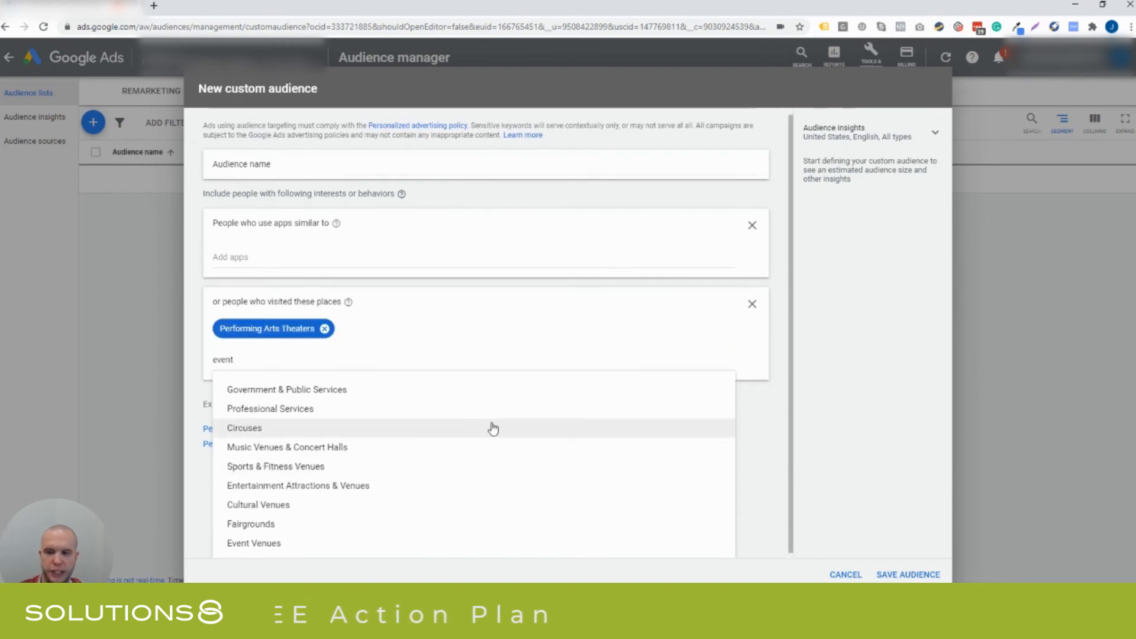
{"action": "left_click", "coordinate": [541, 315]}
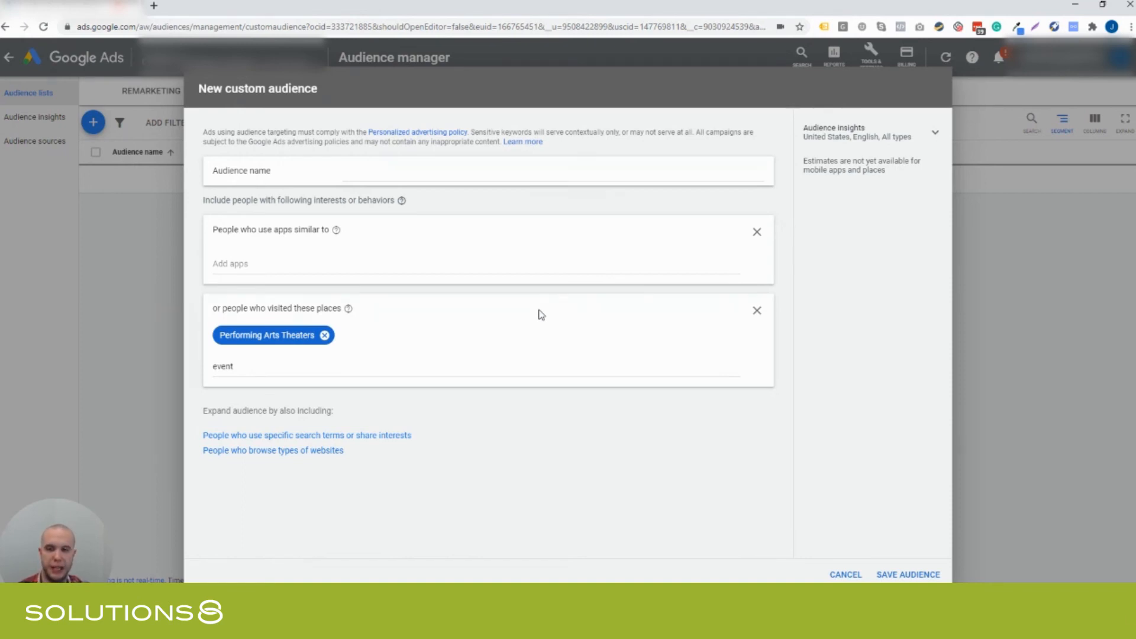
Remove the Performing Arts Theaters place together with the visited places section
{"action": "left_click", "coordinate": [324, 335]}
{"action": "left_click", "coordinate": [757, 310]}
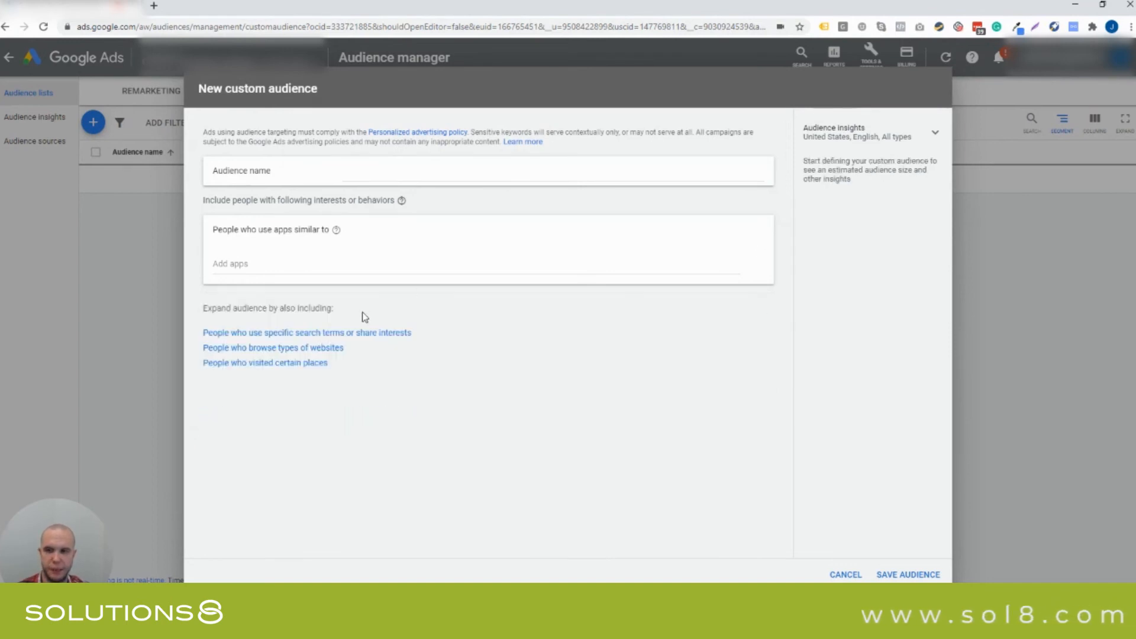
Add the search terms, similar websites and visited places sections back to the audience
{"action": "left_click", "coordinate": [324, 336]}
{"action": "left_click", "coordinate": [315, 441]}
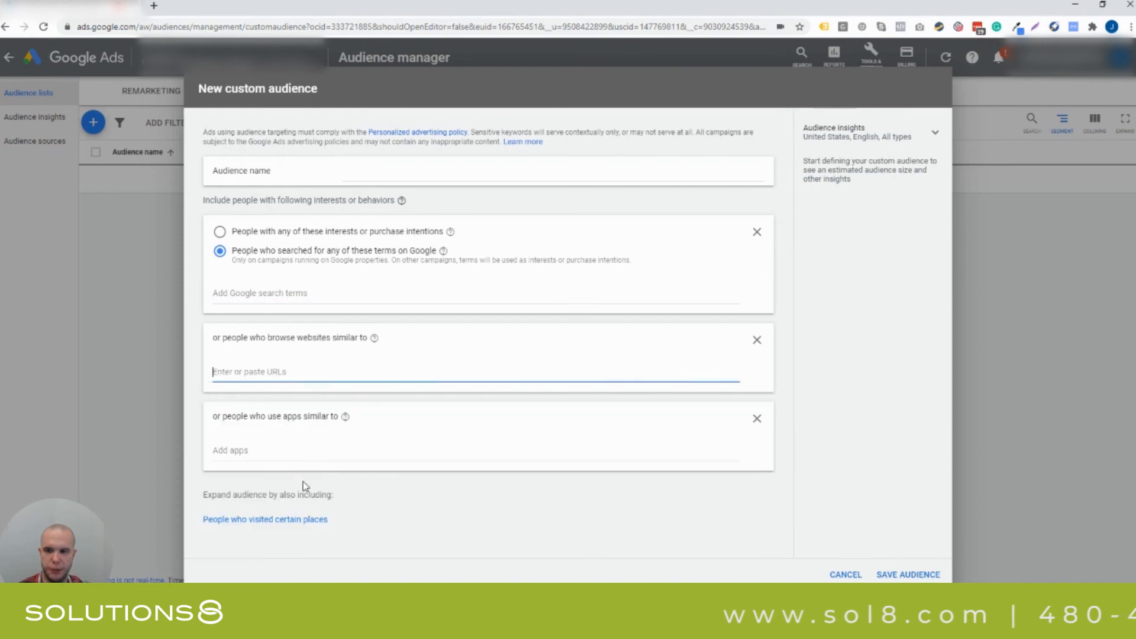
{"action": "left_click", "coordinate": [300, 519]}
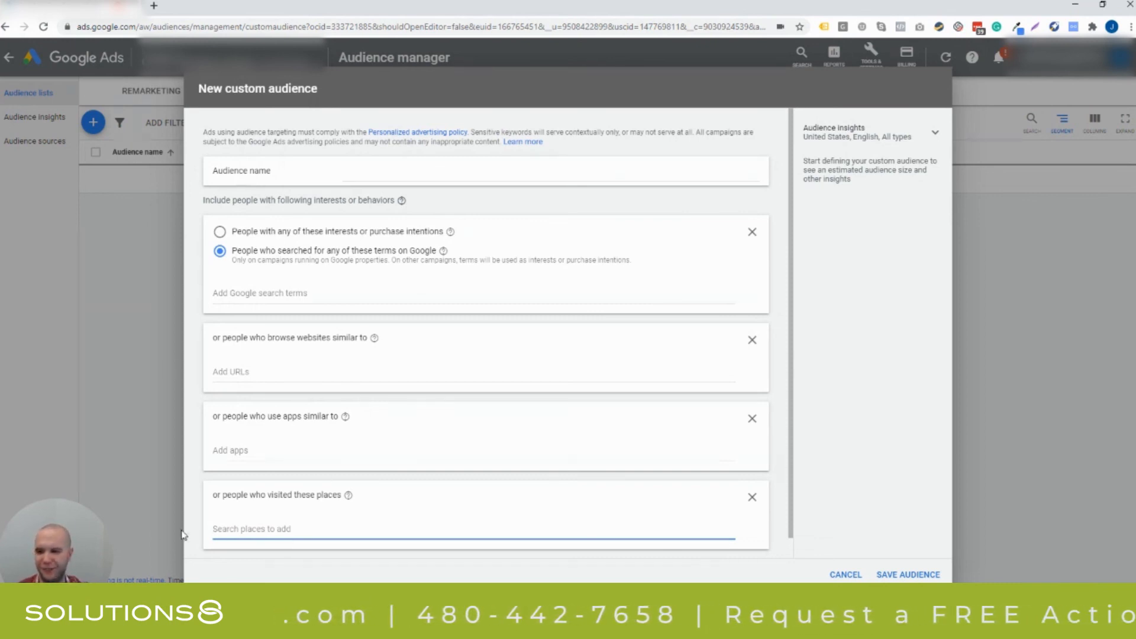
{"action": "left_click", "coordinate": [69, 597]}
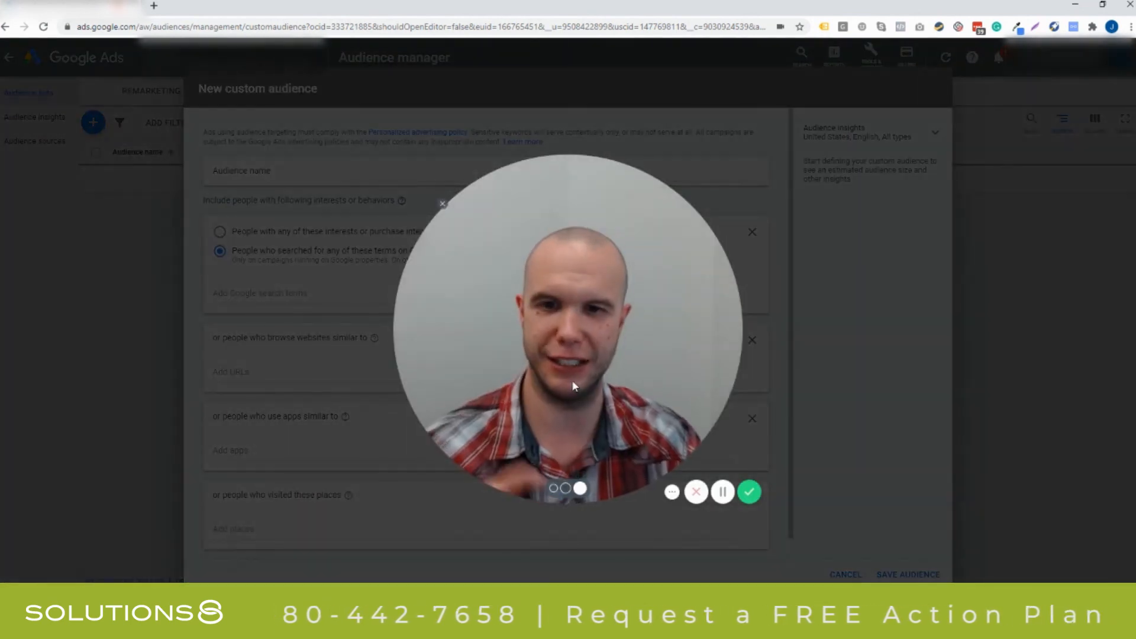